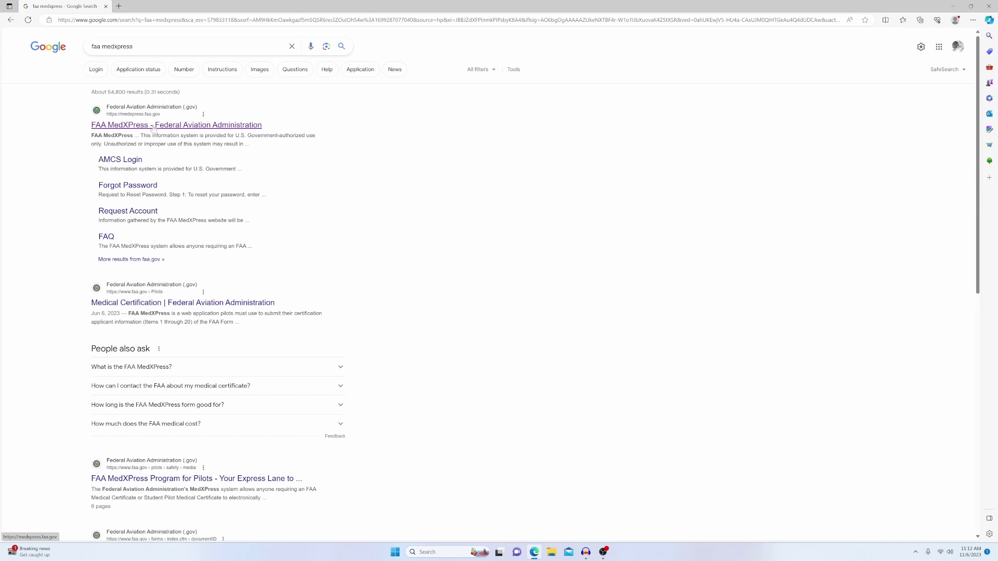
# Open the FAA MedXPress site from the search results, accept its system use notice, and open the account request form
pyautogui.click(153, 127)
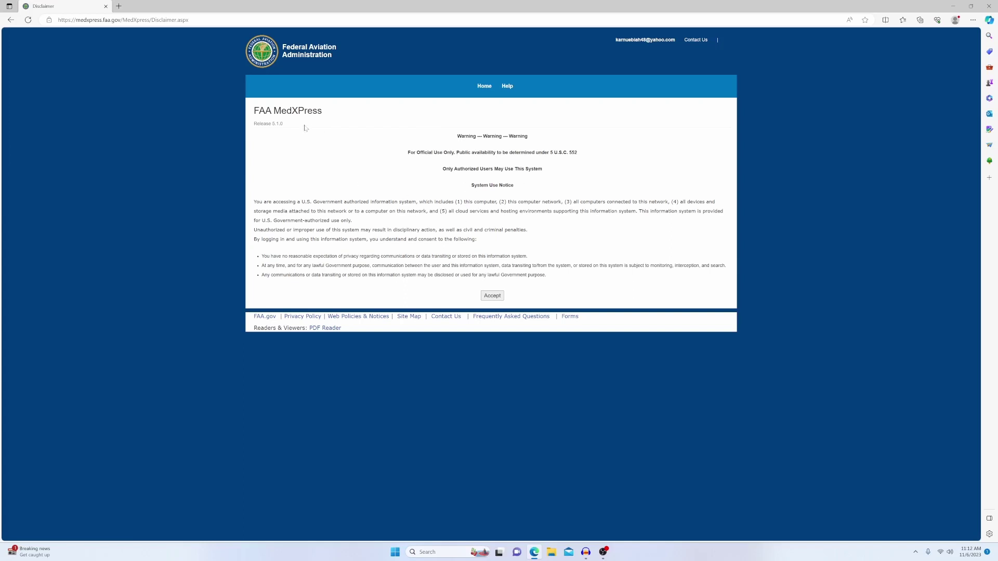
pyautogui.click(491, 297)
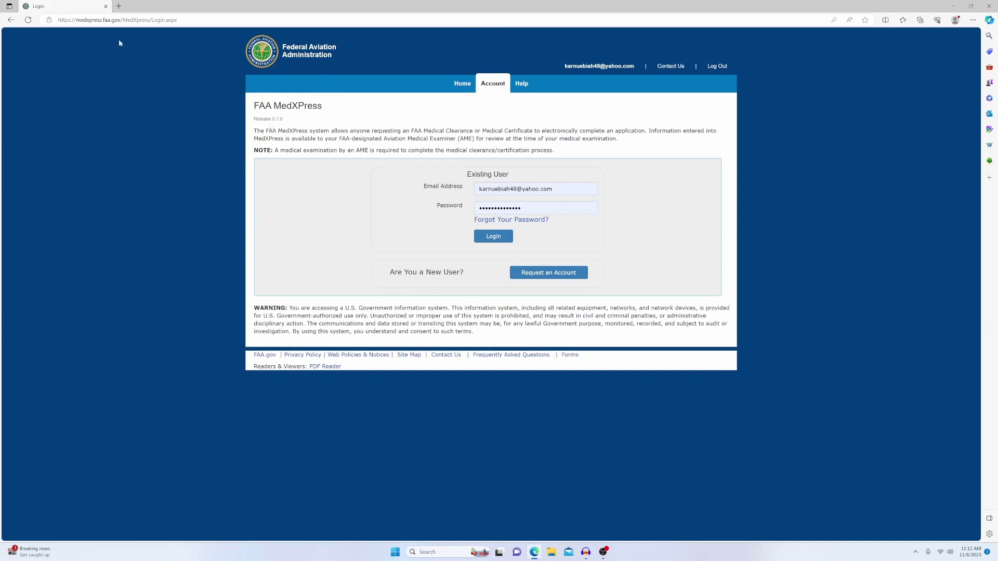
pyautogui.click(564, 274)
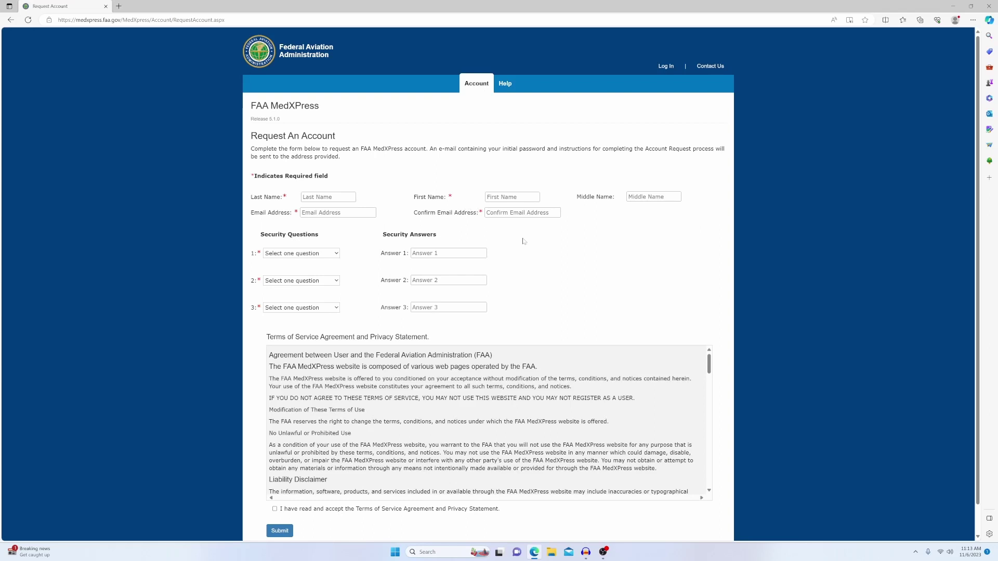
# Examine the account request form's required fields and read through its Terms of Service Agreement and Privacy Statement
pyautogui.click(351, 196)
pyautogui.click(395, 77)
pyautogui.scroll(-2, 468, 421)
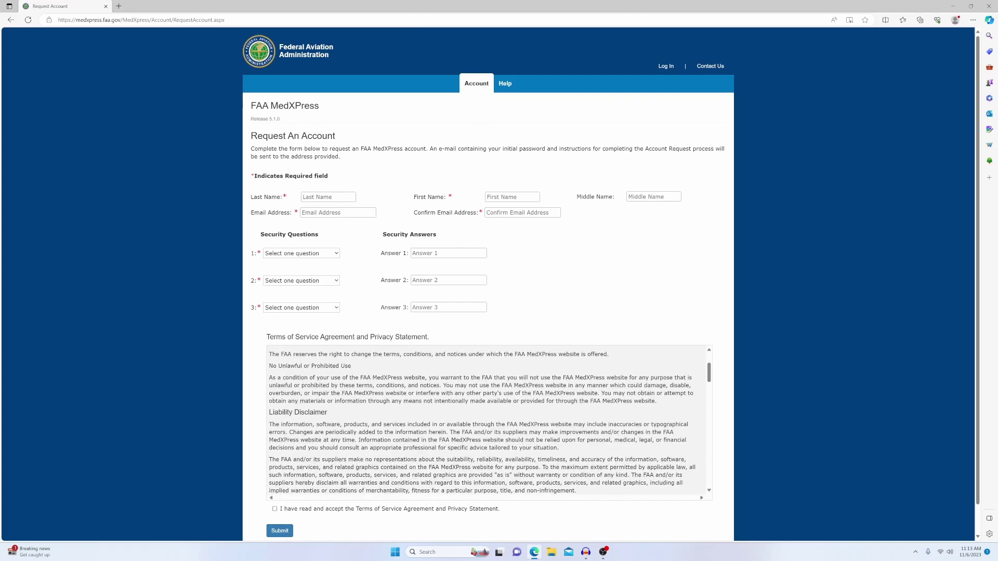
pyautogui.scroll(-1, 509, 430)
pyautogui.scroll(-8, 509, 430)
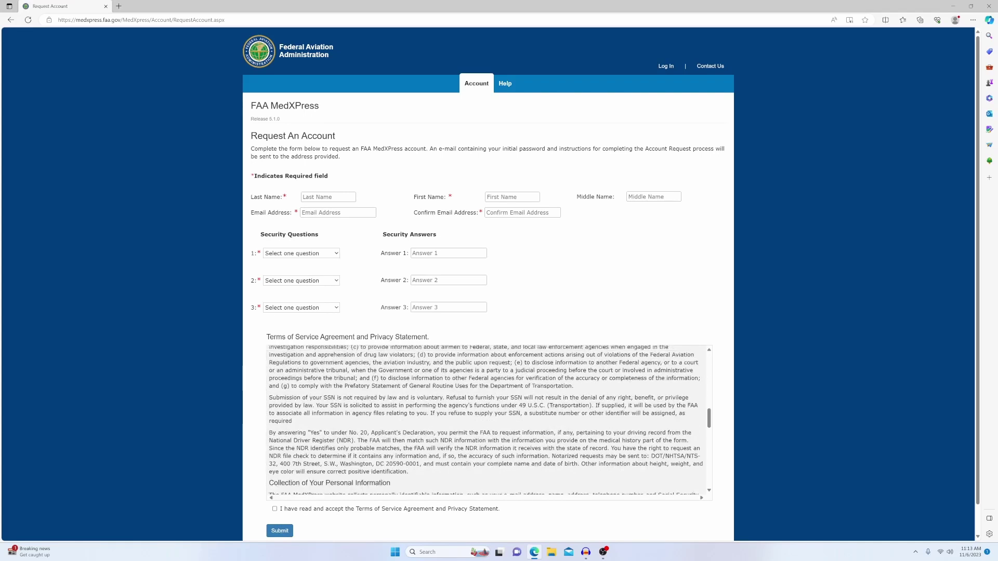
pyautogui.scroll(-3, 486, 421)
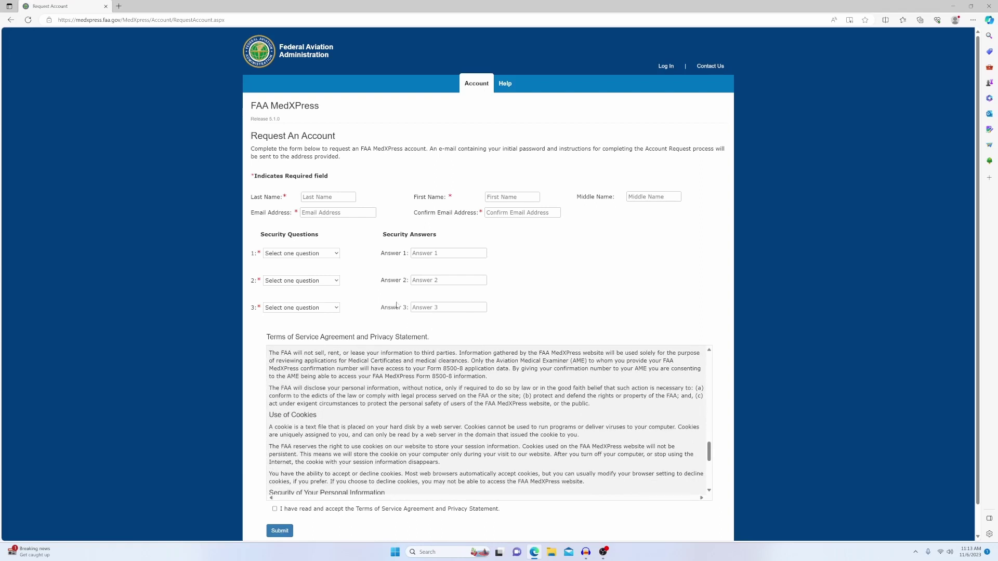
pyautogui.scroll(-1, 397, 306)
pyautogui.scroll(-6, 487, 395)
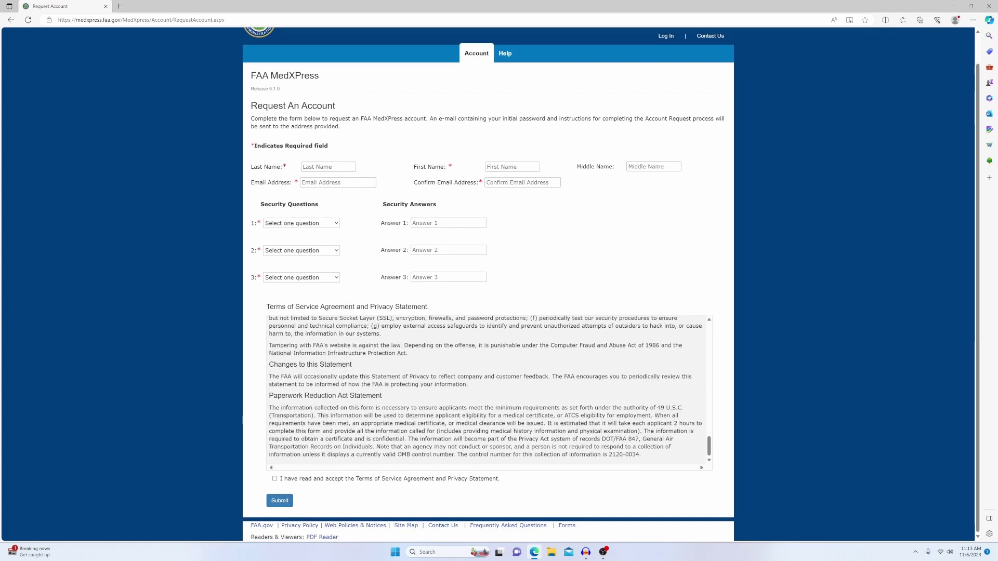
pyautogui.scroll(1, 154, 99)
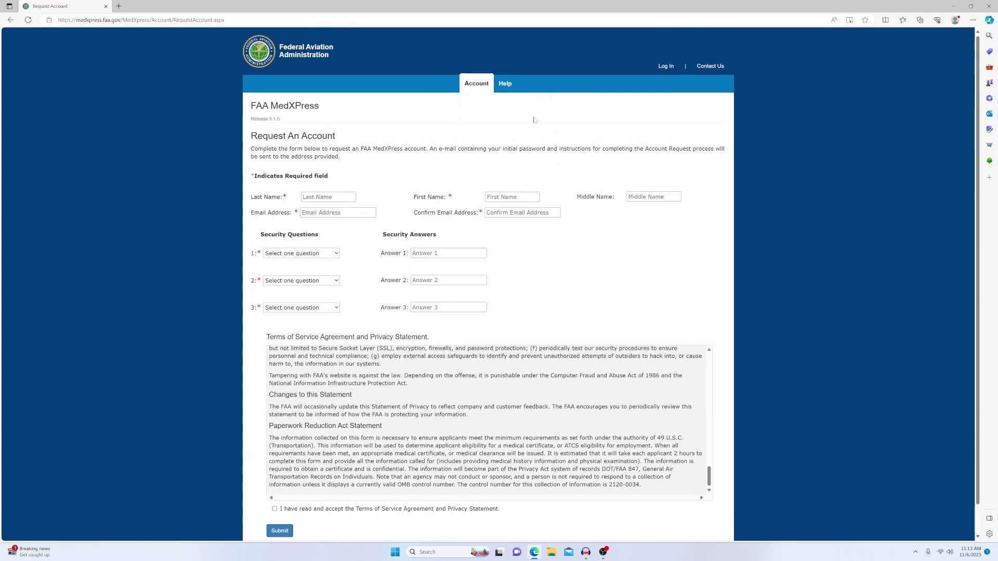
# Reopen FAA MedXPress from the search results, accept the system use notice, and log in as an existing user with the prefilled credentials
pyautogui.click(11, 20)
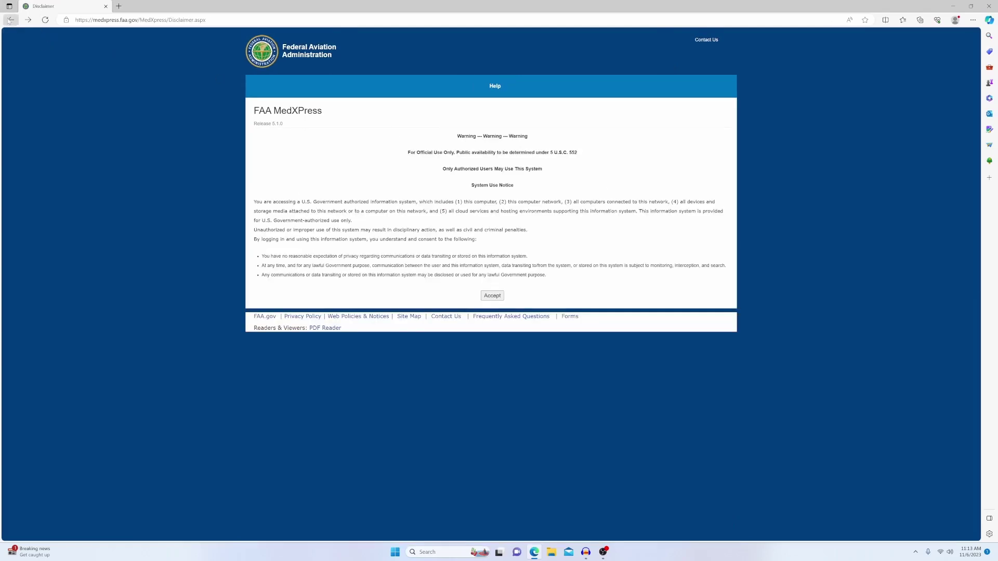
pyautogui.click(10, 20)
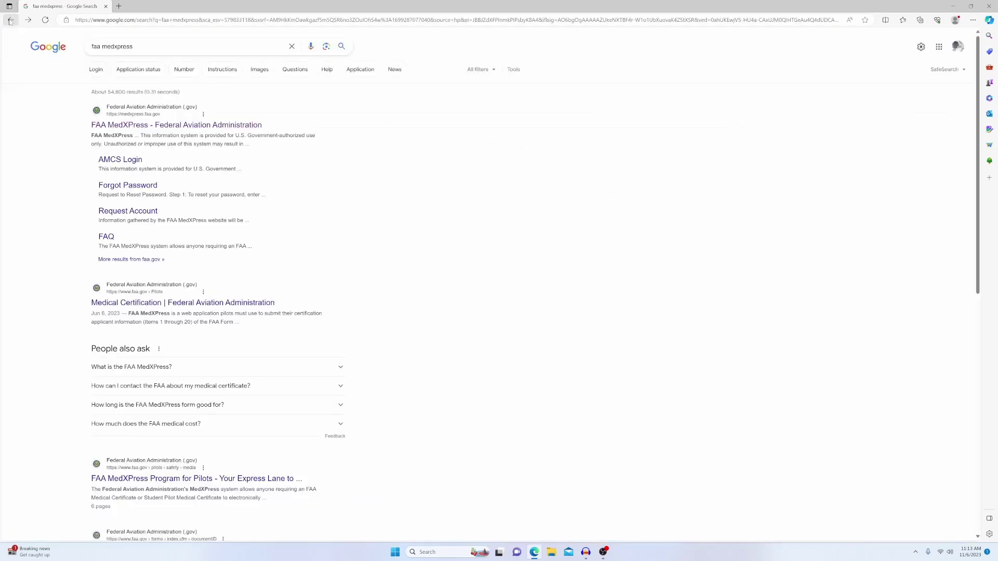
pyautogui.click(174, 125)
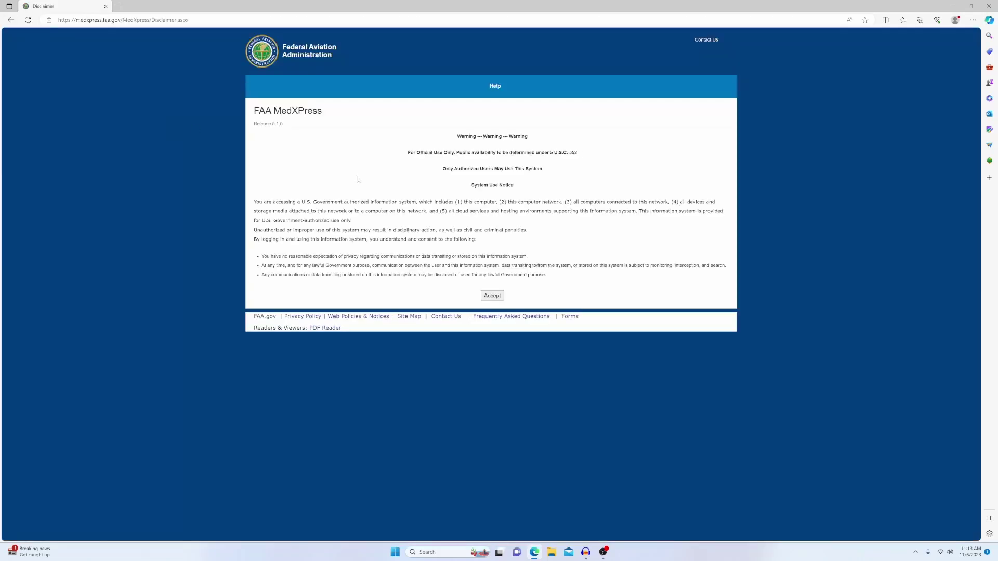
pyautogui.click(493, 295)
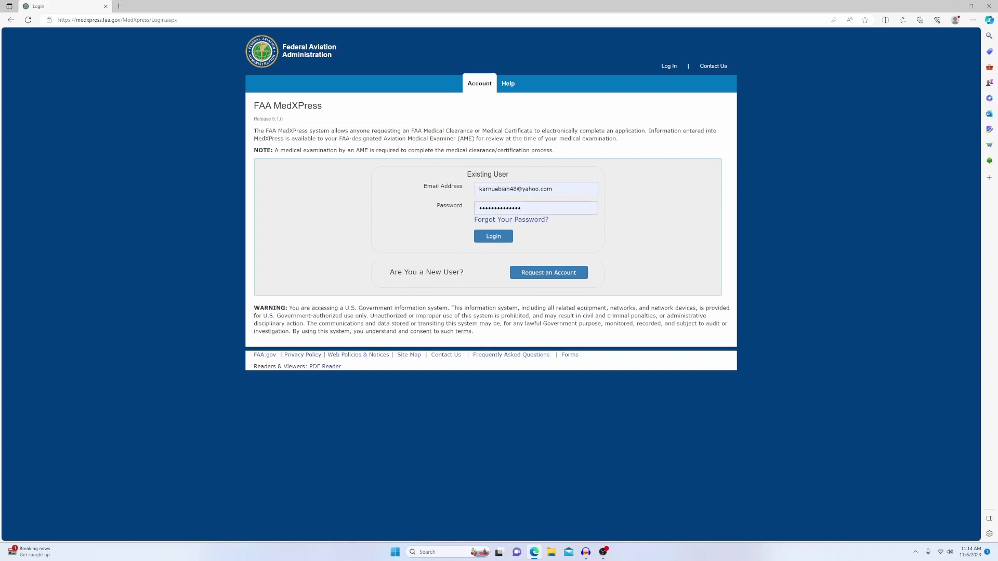
pyautogui.click(489, 241)
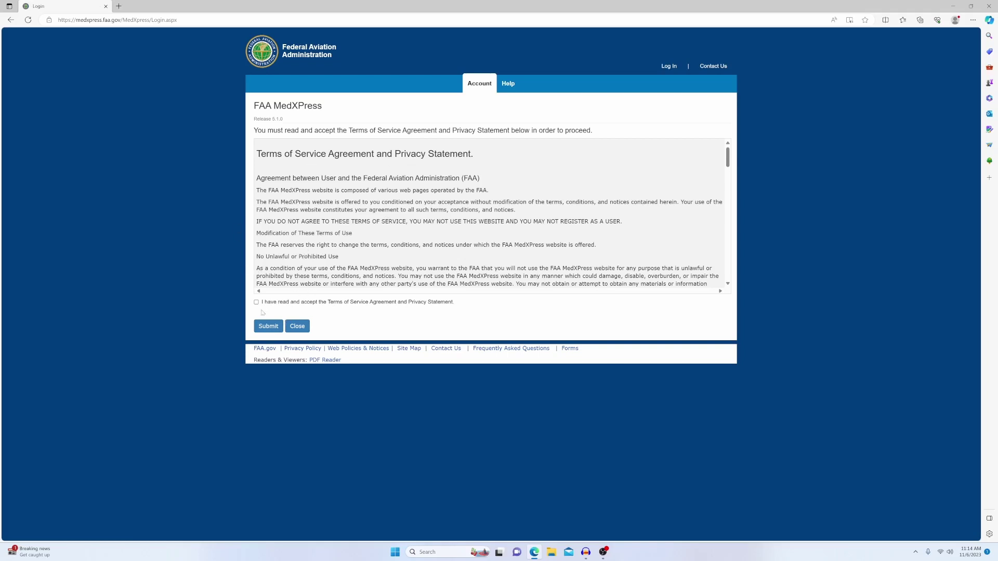
# Review and accept the Terms of Service Agreement and Privacy Statement, and submit the acceptance
pyautogui.scroll(-5, 317, 234)
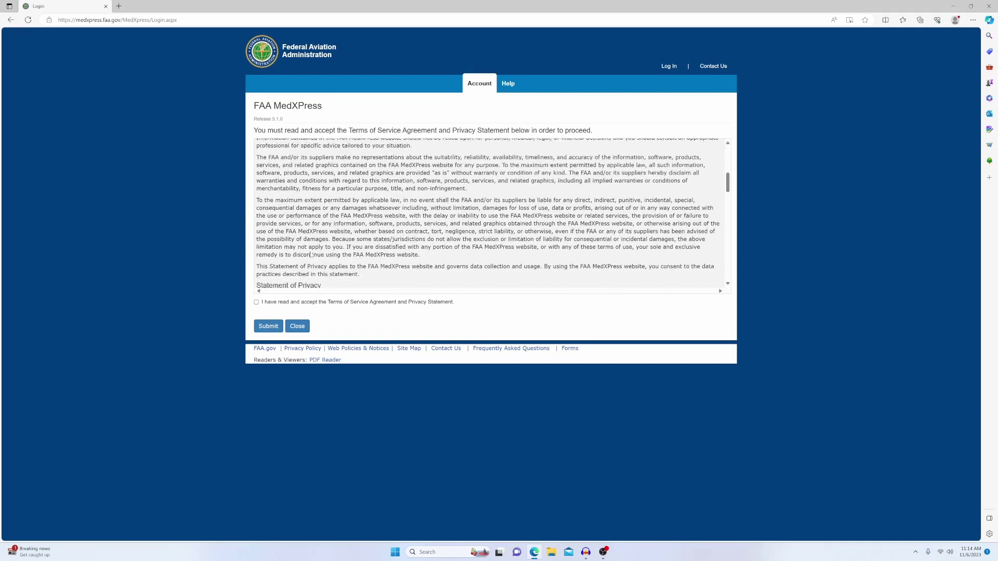
pyautogui.scroll(-10, 312, 255)
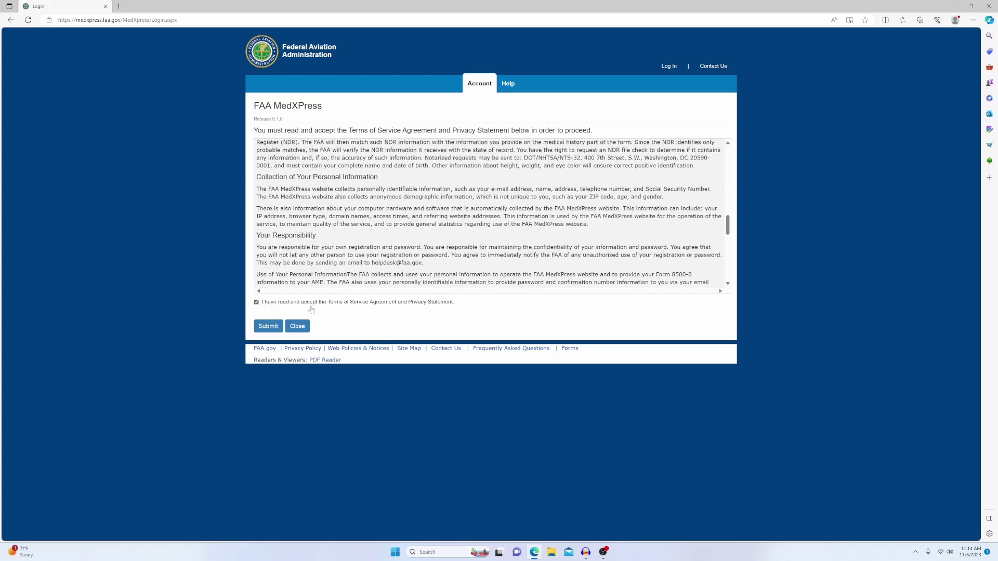
pyautogui.click(268, 327)
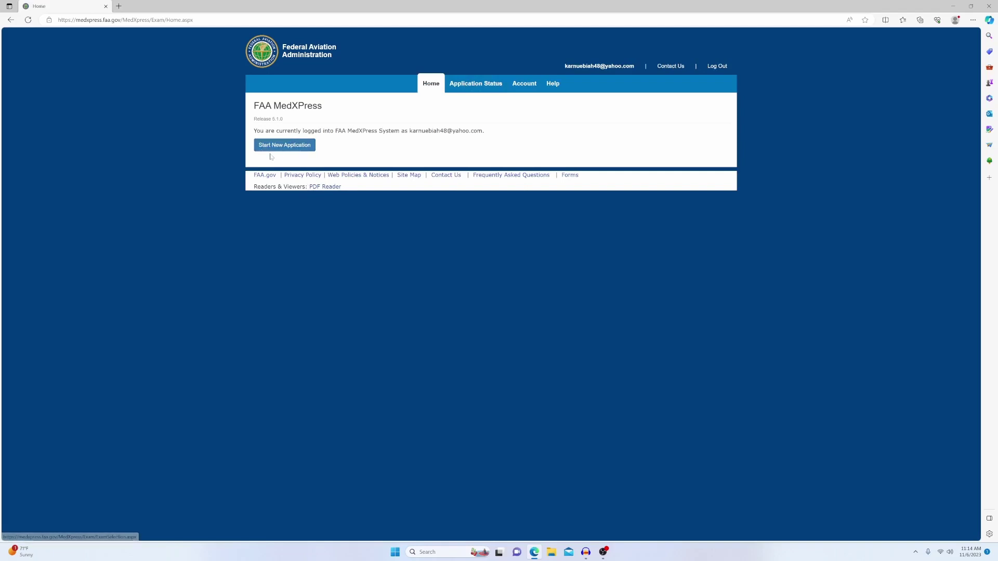
# Start a new application with All Other as the reason for applying, and accept the Pilot's Bill of Rights Written Notification
pyautogui.click(299, 146)
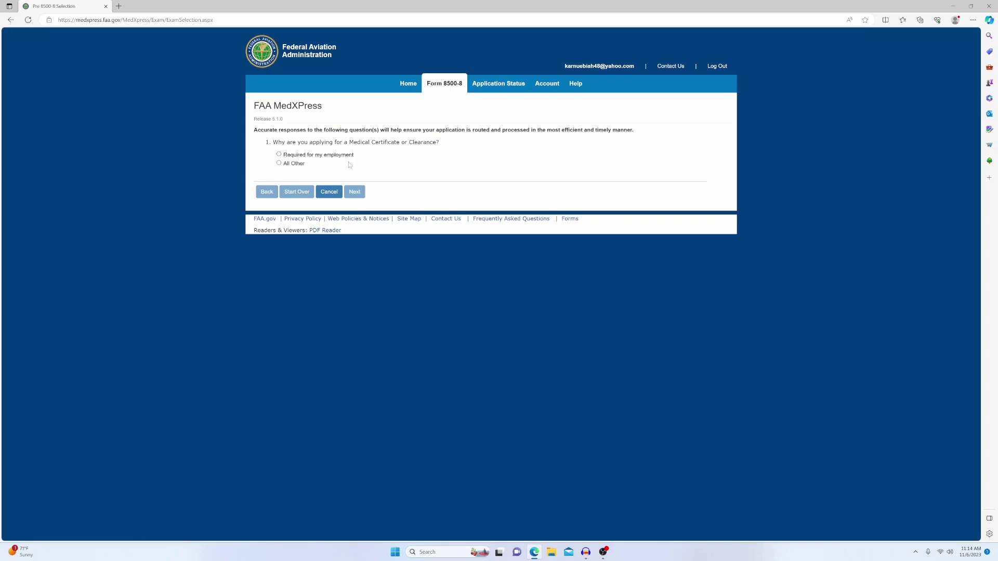
pyautogui.click(279, 164)
pyautogui.click(354, 192)
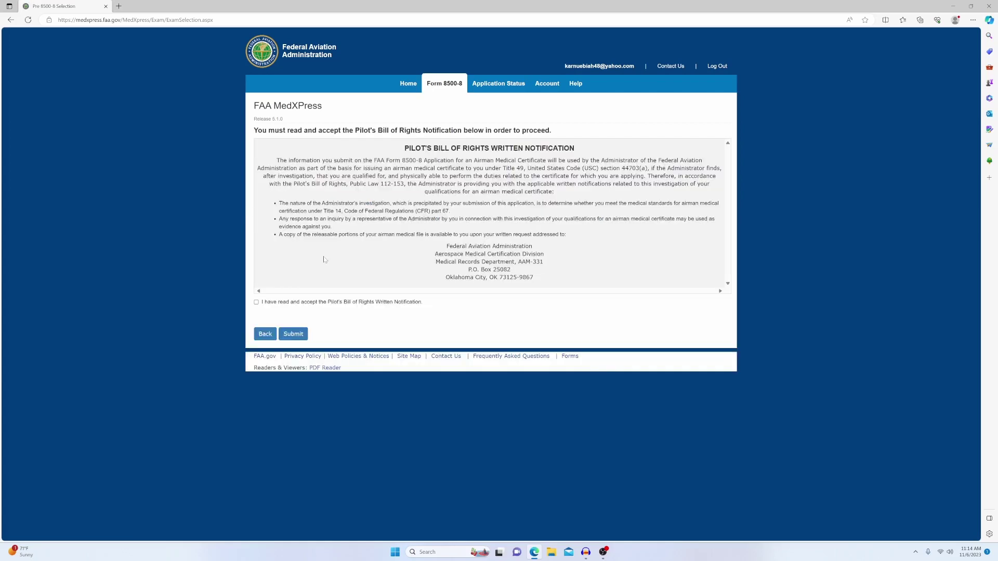
pyautogui.click(256, 302)
pyautogui.click(304, 335)
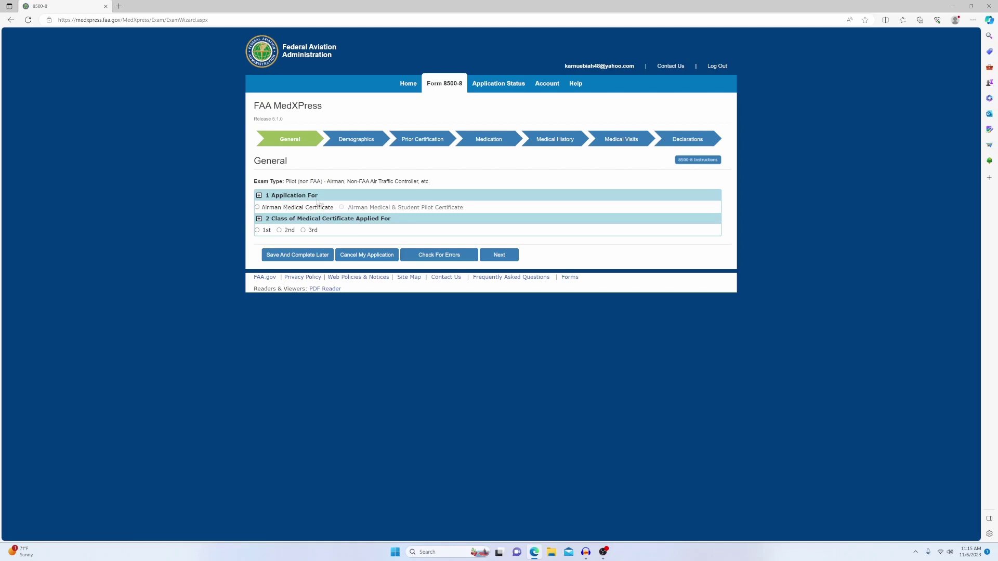
# Choose Airman Medical Certificate, 3rd class, in the General section and proceed past Demographics to Prior Certification
pyautogui.click(266, 208)
pyautogui.click(304, 231)
pyautogui.click(495, 260)
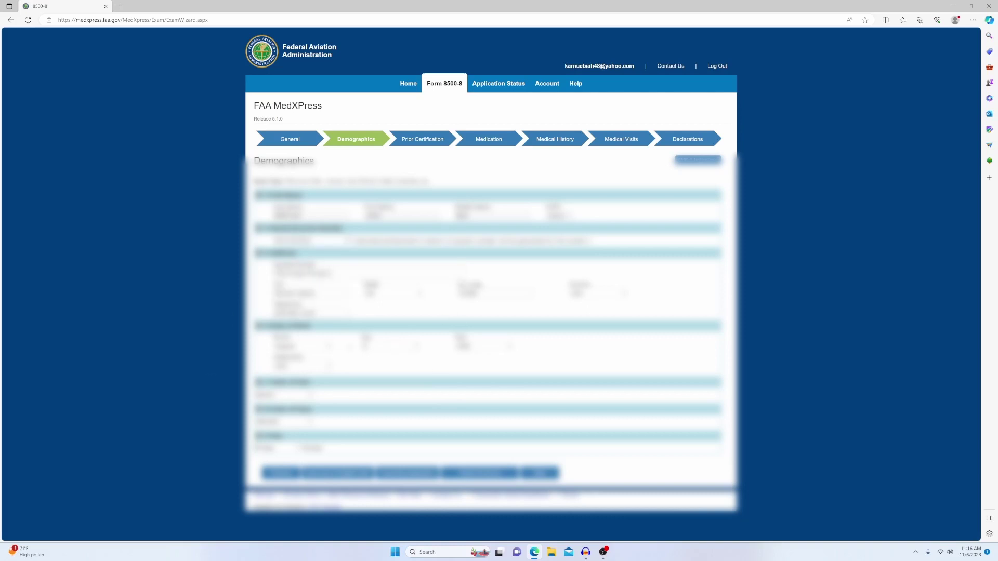
pyautogui.click(540, 474)
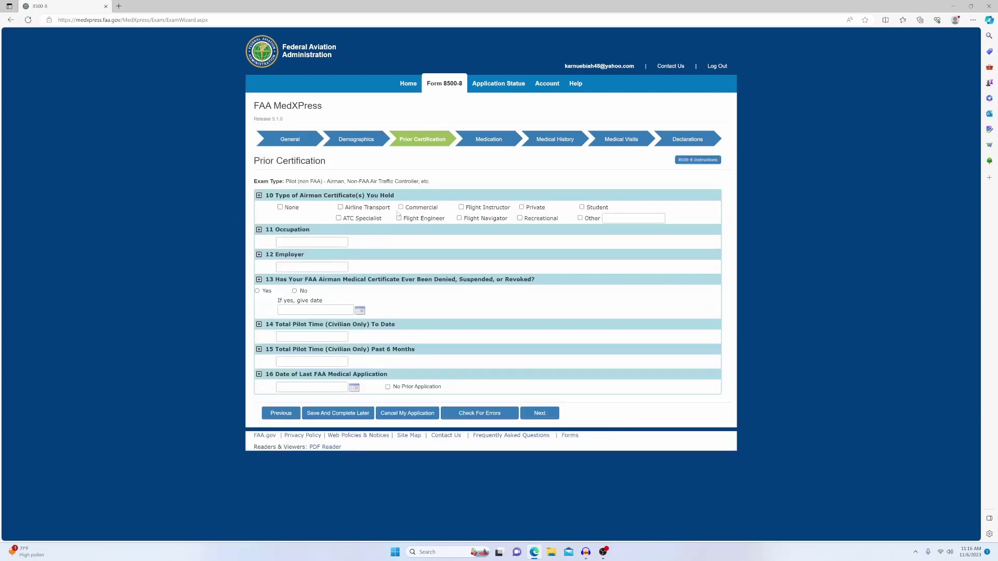
# Mark Student as the airman certificate held and try to advance from the Prior Certification section
pyautogui.click(582, 207)
pyautogui.click(309, 242)
pyautogui.click(311, 388)
pyautogui.click(542, 414)
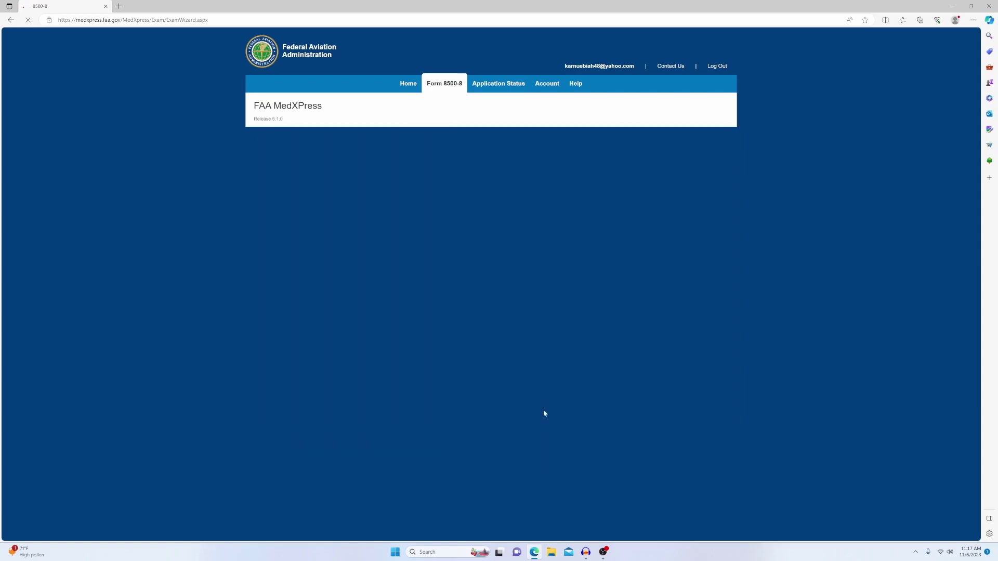
# Fill in the occupation as "kljsdk" and the employer as "sdfieff"
pyautogui.click(277, 270)
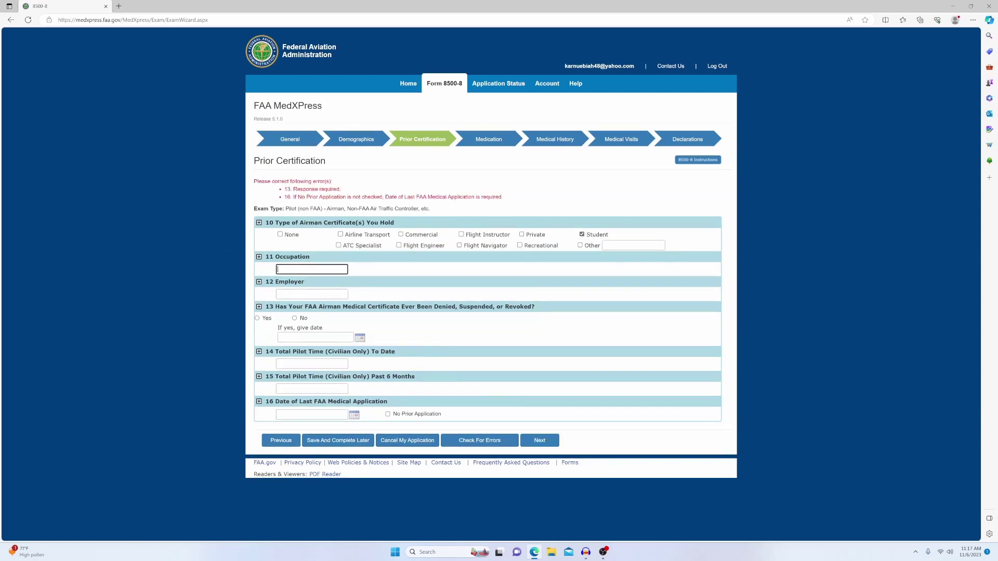
pyautogui.write('kljsdk')
pyautogui.press('Tab')
pyautogui.write('sdfieff')
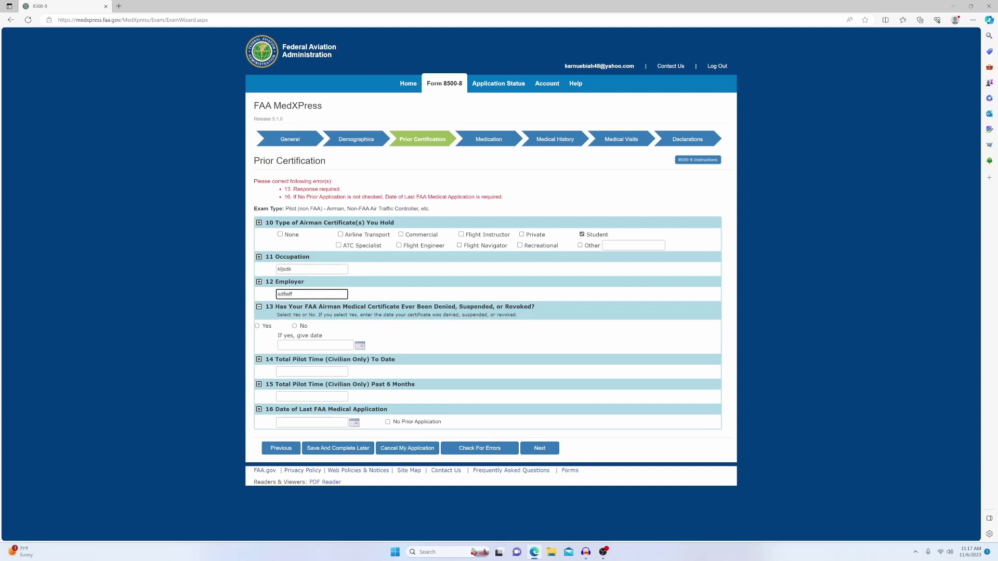
pyautogui.press('Tab')
# Answer No to certificate denial, suspension or revocation, and set total pilot time to date and for the past 6 months to 0
pyautogui.click(294, 327)
pyautogui.click(285, 370)
pyautogui.write('2542')
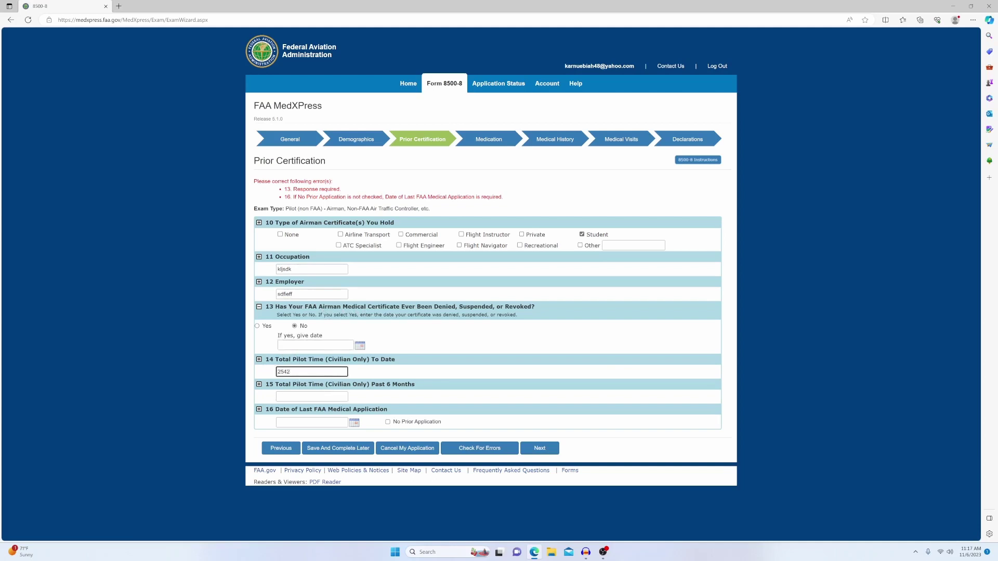
pyautogui.hotkey('ctrl', 'a')
pyautogui.write('0')
pyautogui.press('Tab')
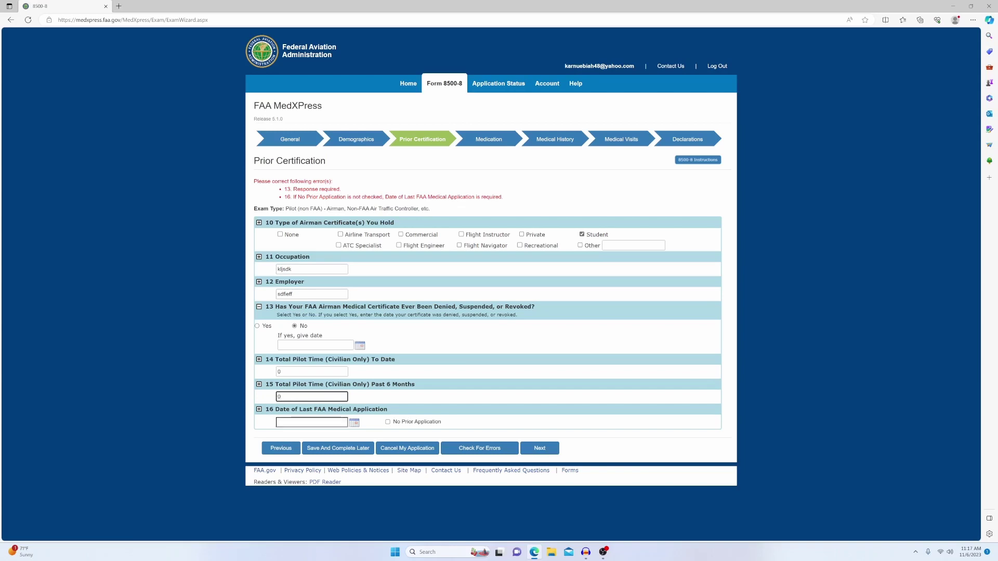
# Mark No Prior Application for the last FAA medical application and continue to the Medication section
pyautogui.click(312, 422)
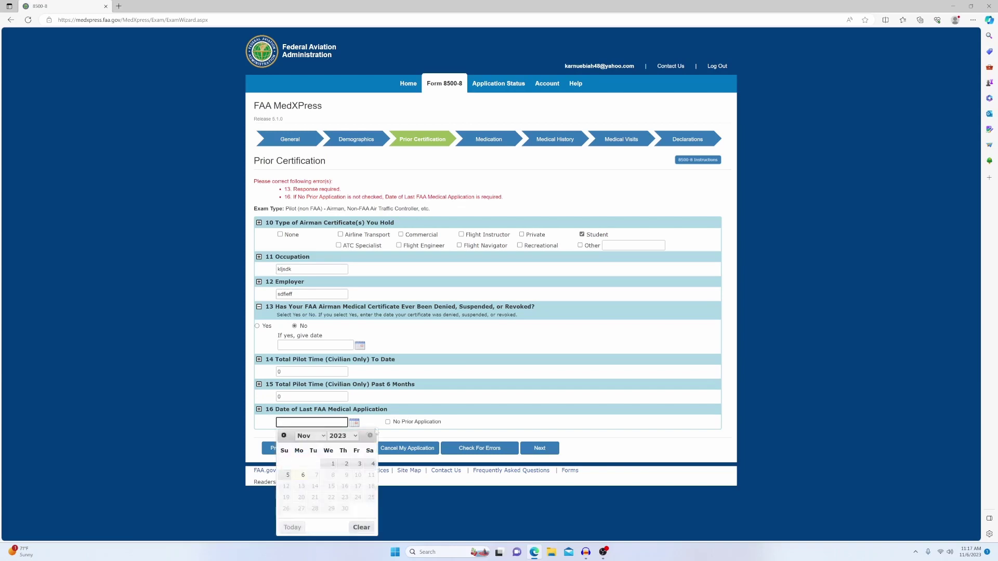
pyautogui.click(394, 422)
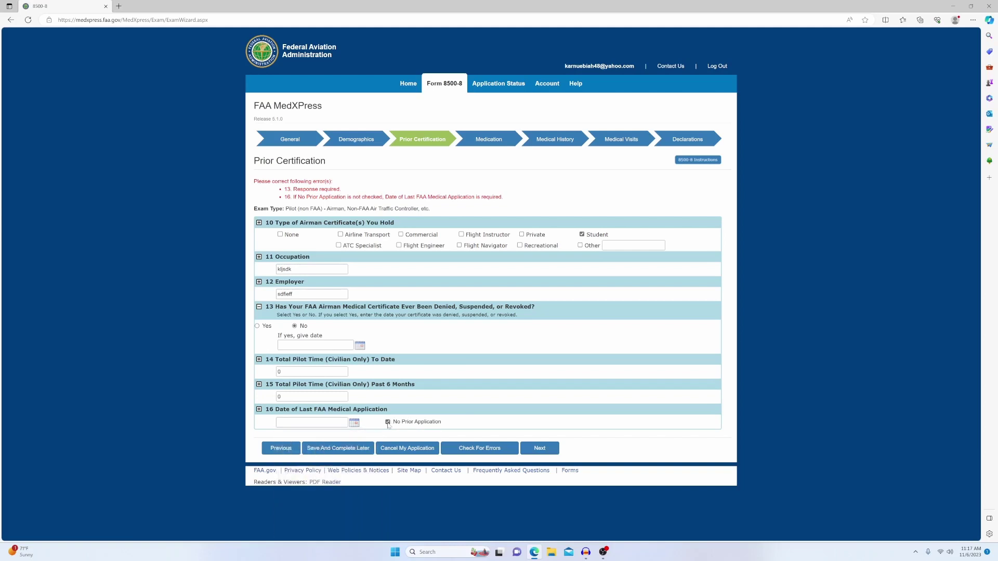
pyautogui.click(539, 449)
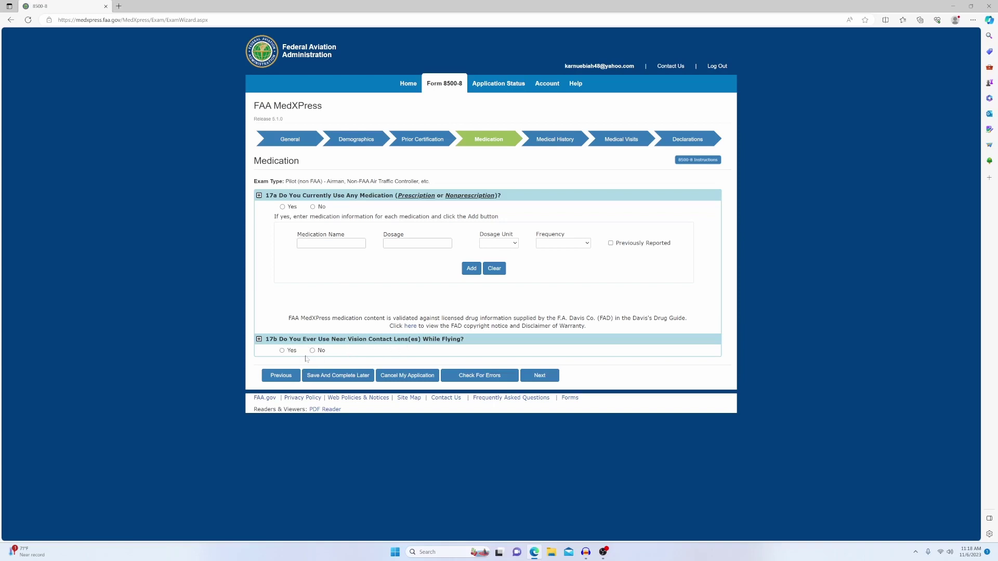
# Answer No to current medication use and continue to the Medical History section
pyautogui.click(312, 207)
pyautogui.click(539, 376)
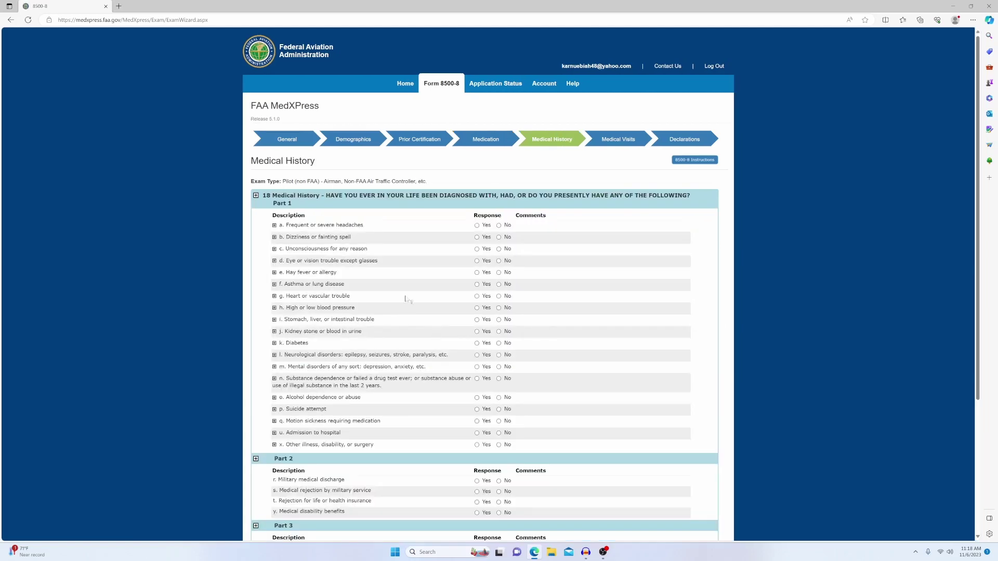
# Answer No to all Part 1 medical history conditions, from frequent or severe headaches to other illness, disability, or surgery
pyautogui.scroll(-4, 410, 307)
pyautogui.scroll(-5, 416, 290)
pyautogui.scroll(5, 424, 292)
pyautogui.click(499, 225)
pyautogui.click(498, 261)
pyautogui.click(498, 272)
pyautogui.click(498, 249)
pyautogui.click(499, 237)
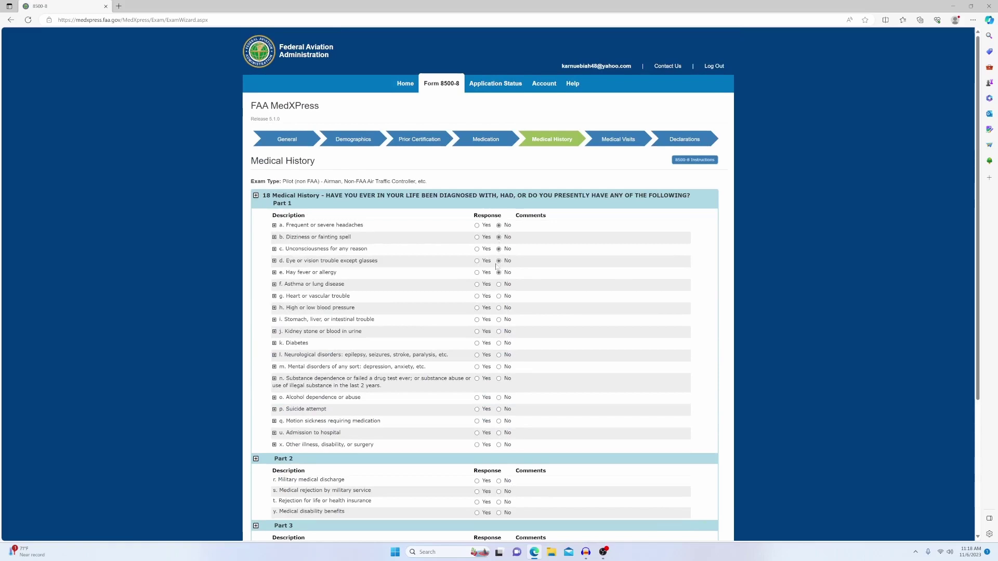
pyautogui.click(498, 297)
pyautogui.click(498, 308)
pyautogui.click(498, 320)
pyautogui.click(499, 332)
pyautogui.click(499, 344)
pyautogui.click(499, 355)
pyautogui.click(498, 368)
pyautogui.click(498, 379)
pyautogui.click(499, 398)
pyautogui.click(498, 410)
pyautogui.click(499, 421)
pyautogui.click(499, 433)
# Answer No to the Part 2 and Part 3 medical history items and continue to the Medical Visits section
pyautogui.scroll(-4, 516, 400)
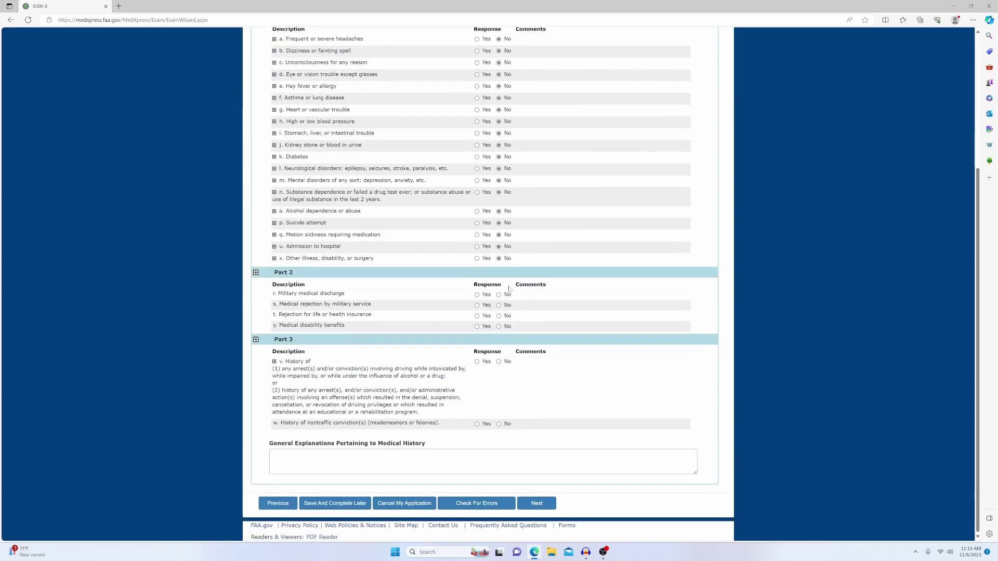
pyautogui.click(498, 294)
pyautogui.click(498, 306)
pyautogui.click(499, 316)
pyautogui.click(498, 327)
pyautogui.click(498, 362)
pyautogui.click(526, 499)
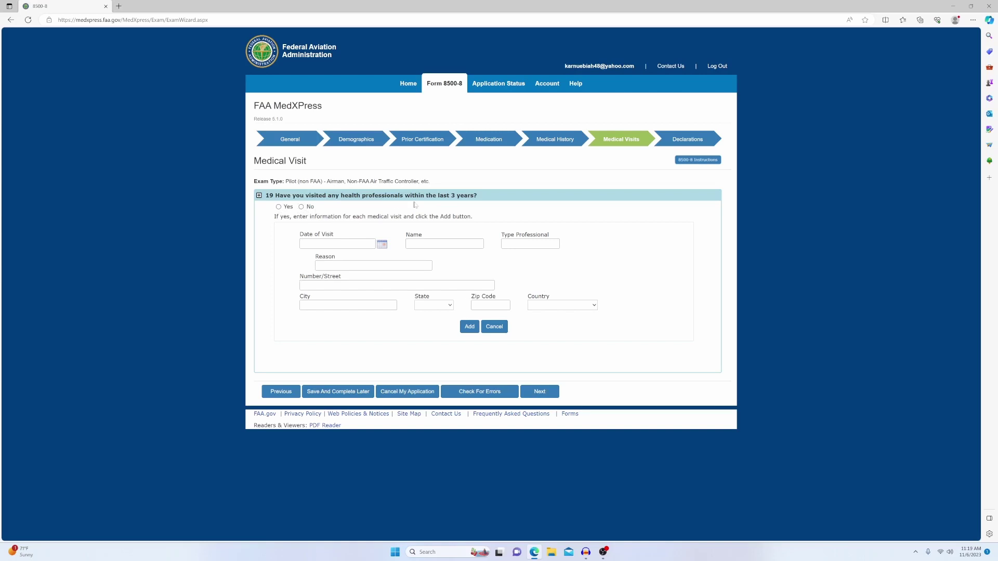
# Answer No to visiting health professionals within the last 3 years and continue to the Declarations section
pyautogui.click(302, 208)
pyautogui.click(540, 391)
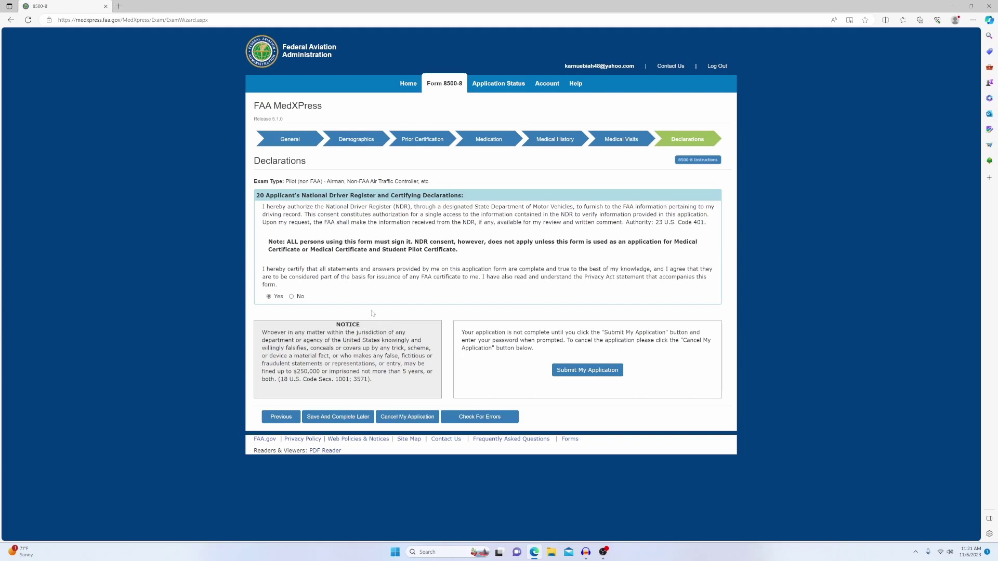
# Cancel the 8500-8 application from the Declarations section and confirm discarding all entered information
pyautogui.click(407, 419)
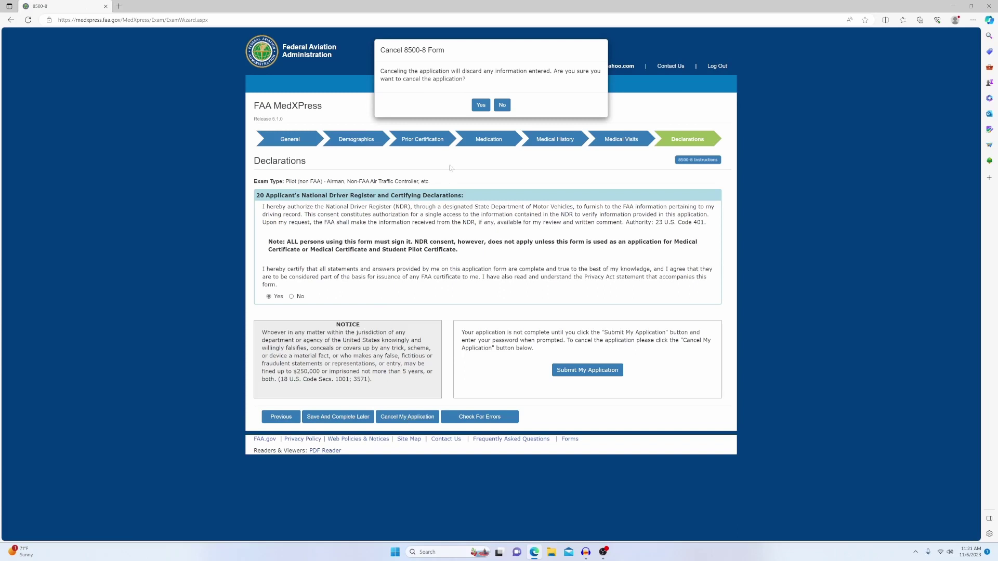
pyautogui.click(481, 105)
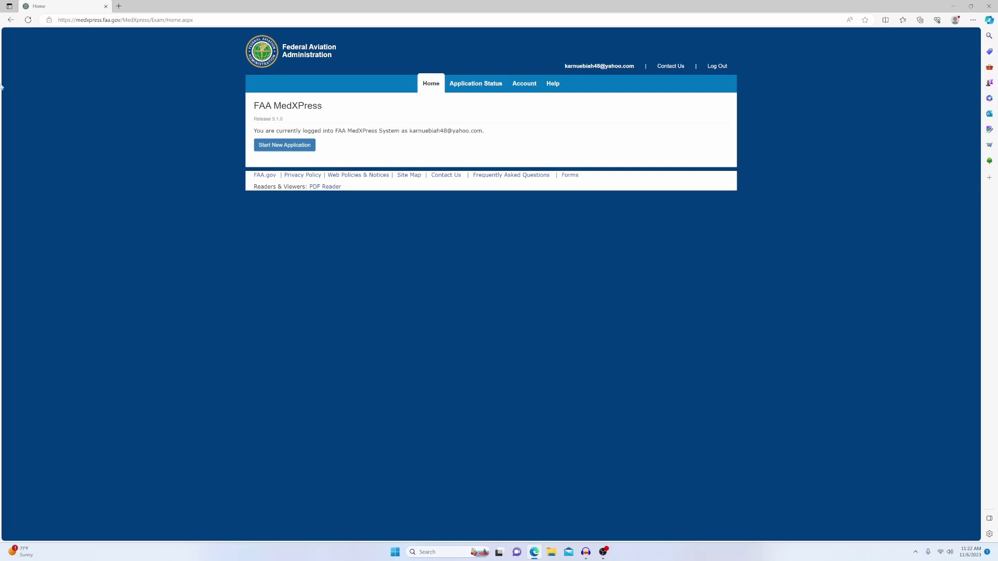
# Go to google.com and search for "faa AME AROUND ME"
pyautogui.click(101, 20)
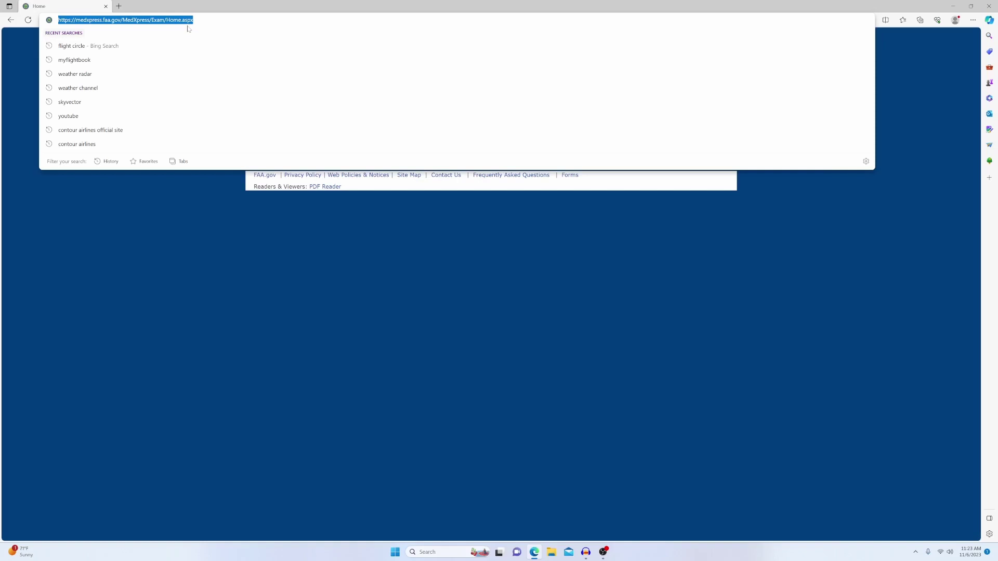
pyautogui.write('google.com')
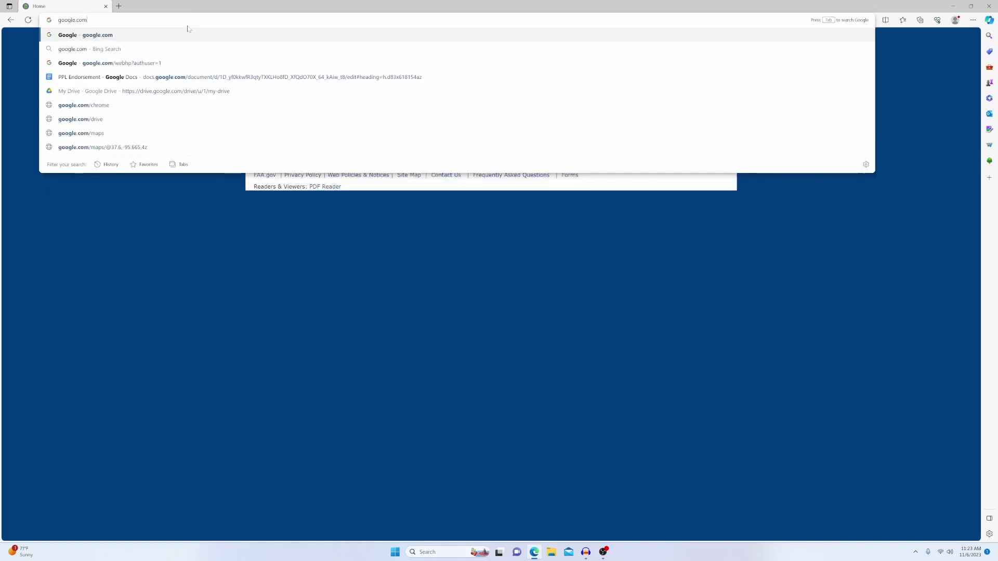
pyautogui.press('Return')
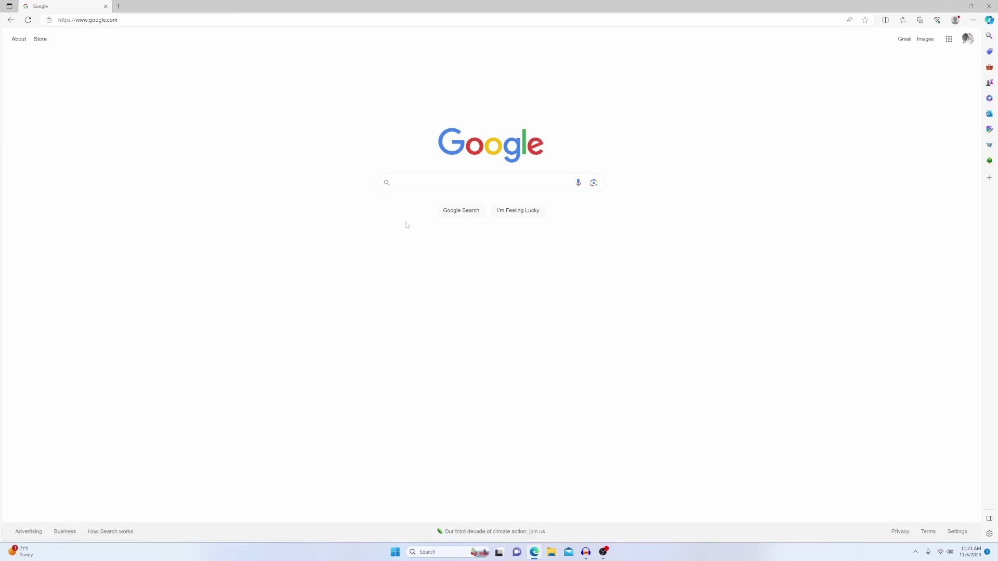
pyautogui.write('faa')
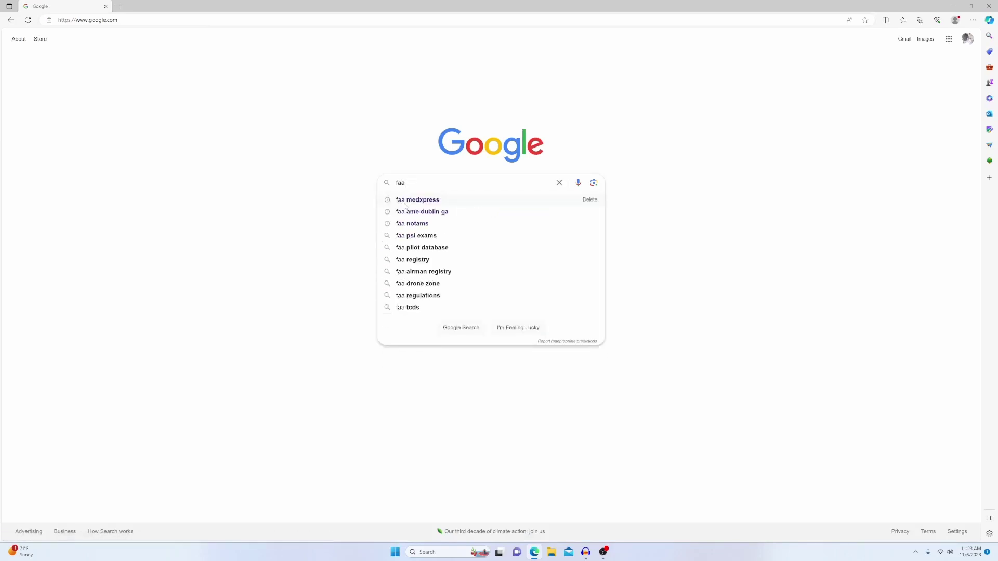
pyautogui.write(' AME AROUND ME')
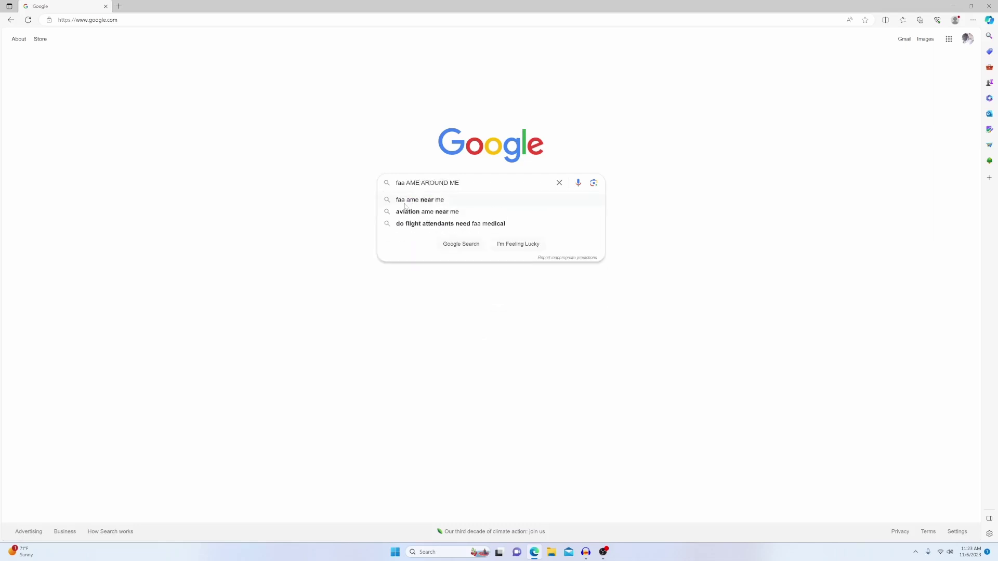
pyautogui.press('Return')
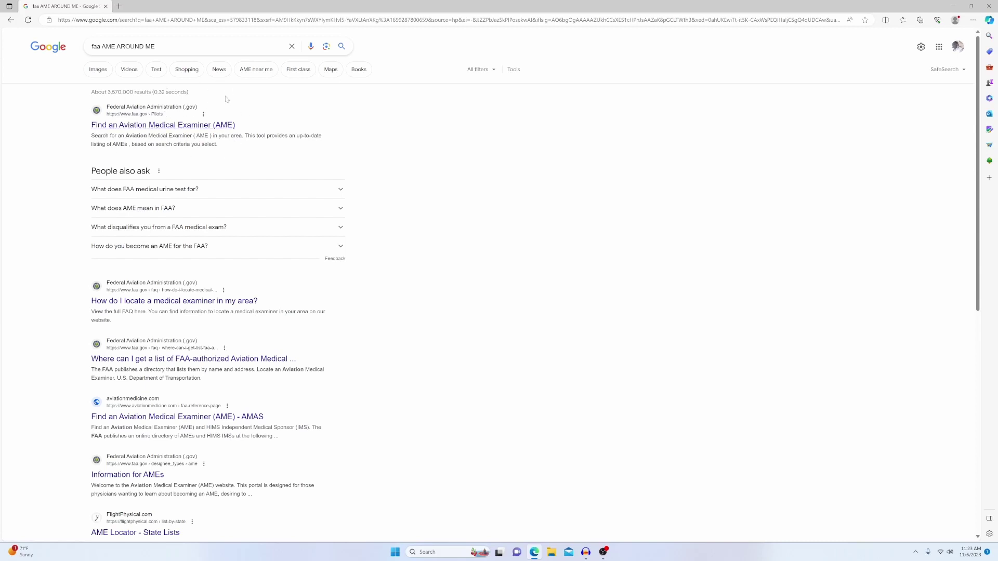
# Look through the search results and open the AME Search page from AME Foresight
pyautogui.scroll(-6, 217, 346)
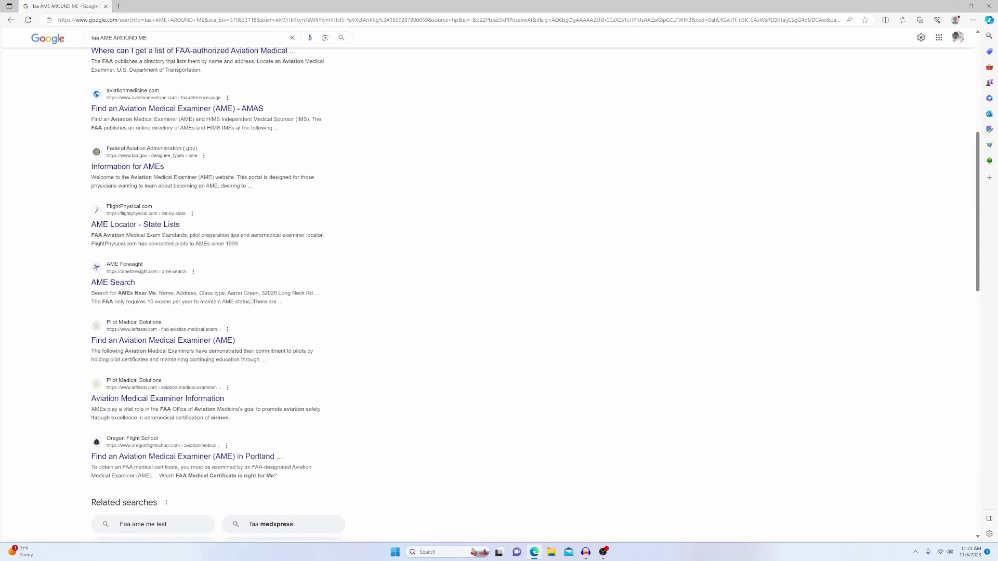
pyautogui.scroll(6, 394, 172)
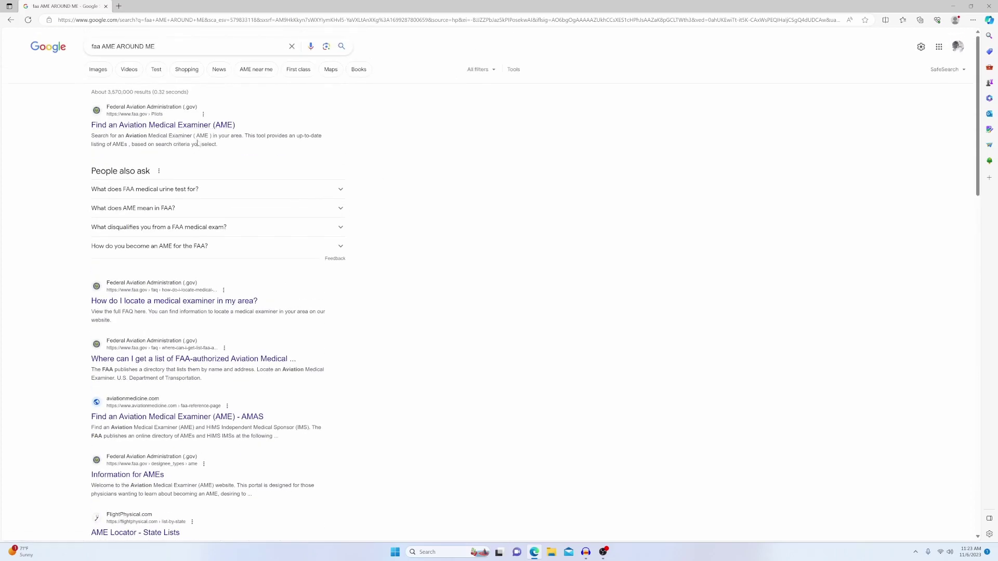
pyautogui.scroll(-4, 274, 196)
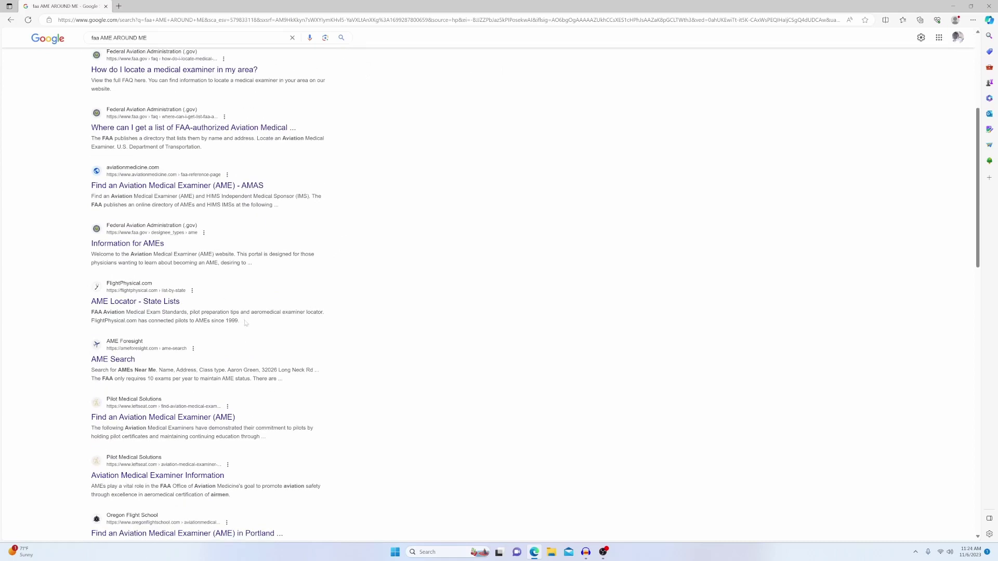
pyautogui.click(118, 363)
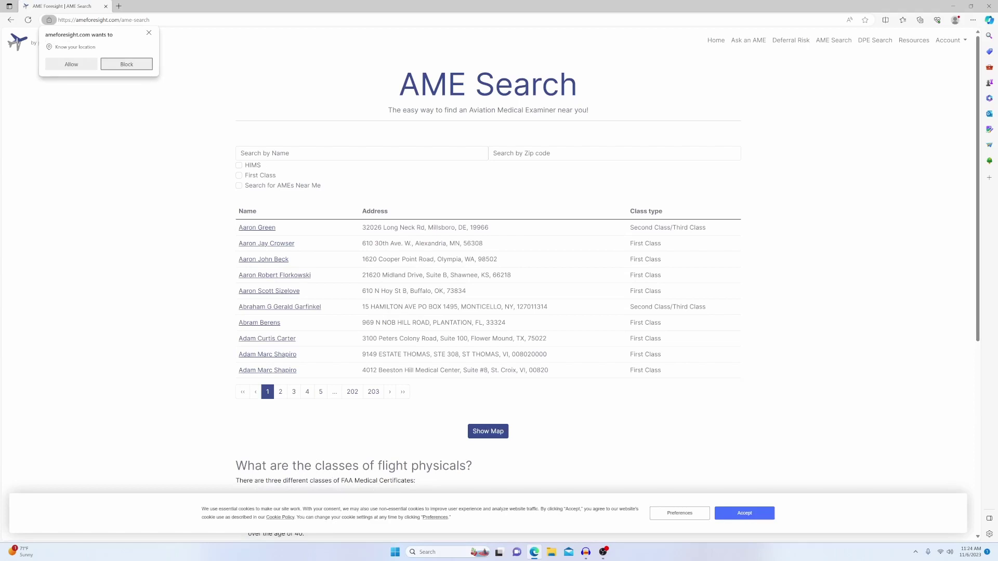
# Search for Aviation Medical Examiners by zip code 30002 and open the profile of the nearest examiner
pyautogui.click(614, 153)
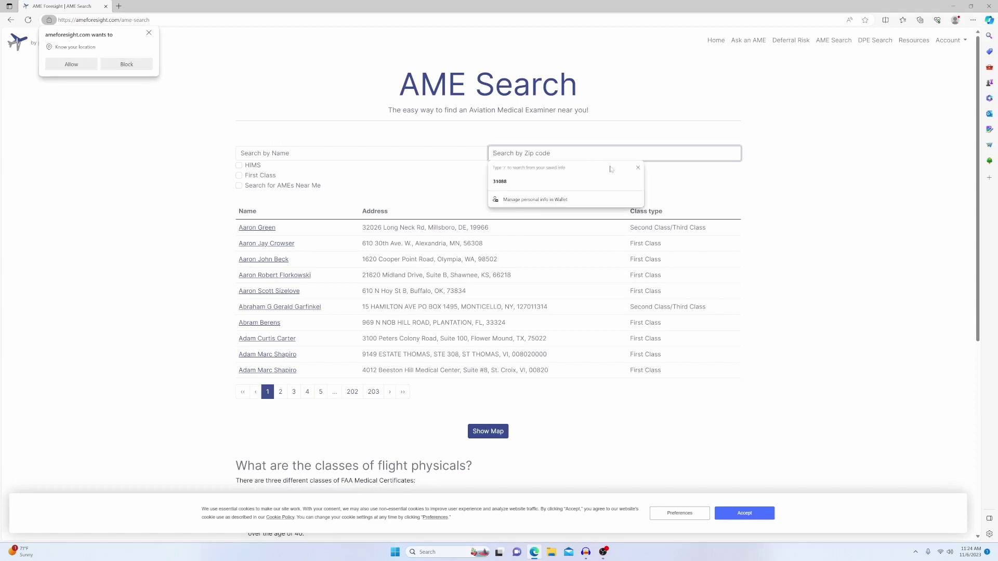
pyautogui.write('310')
pyautogui.press('BackSpace')
pyautogui.press('BackSpace')
pyautogui.press('BackSpace')
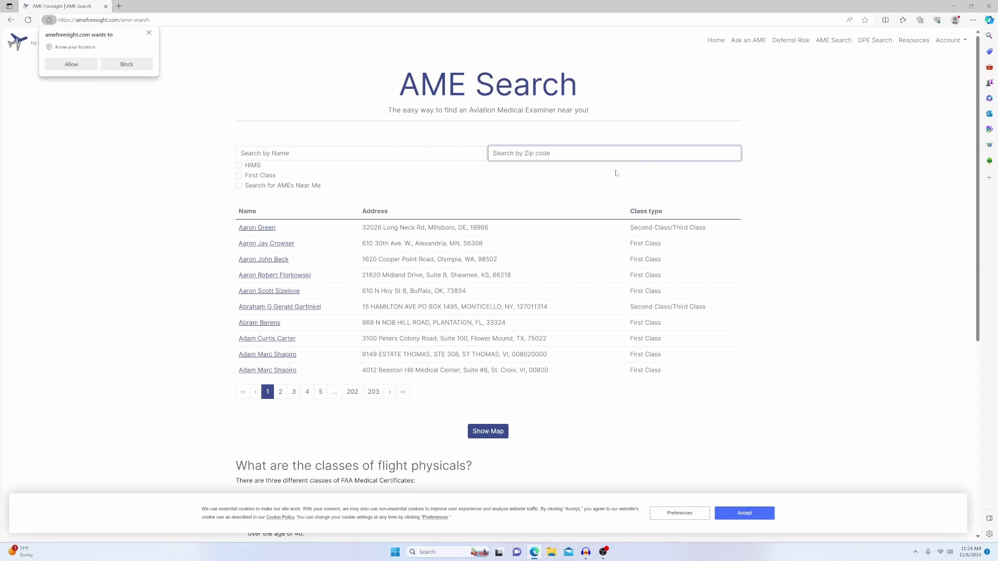
pyautogui.write('3')
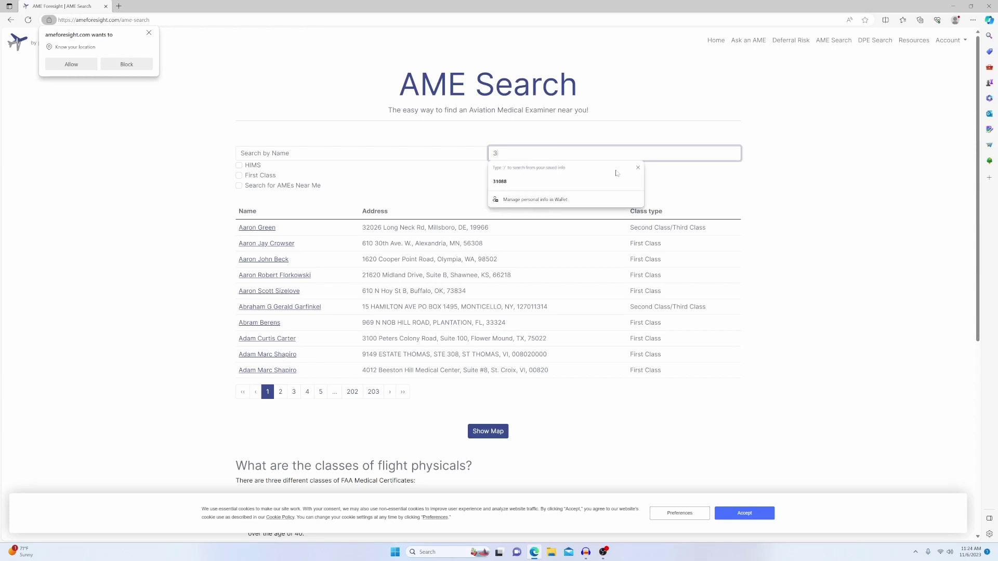
pyautogui.write('0002')
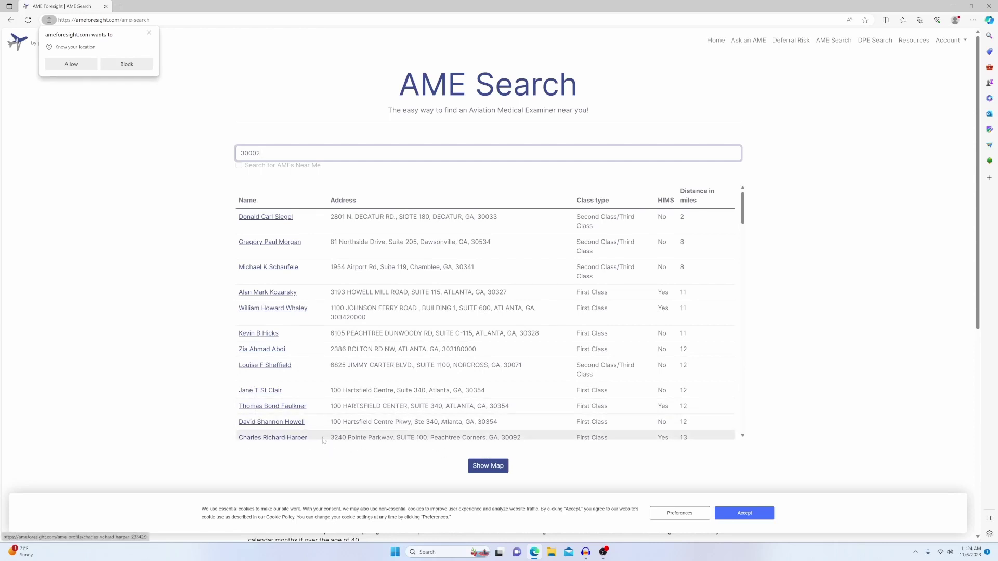
pyautogui.click(275, 222)
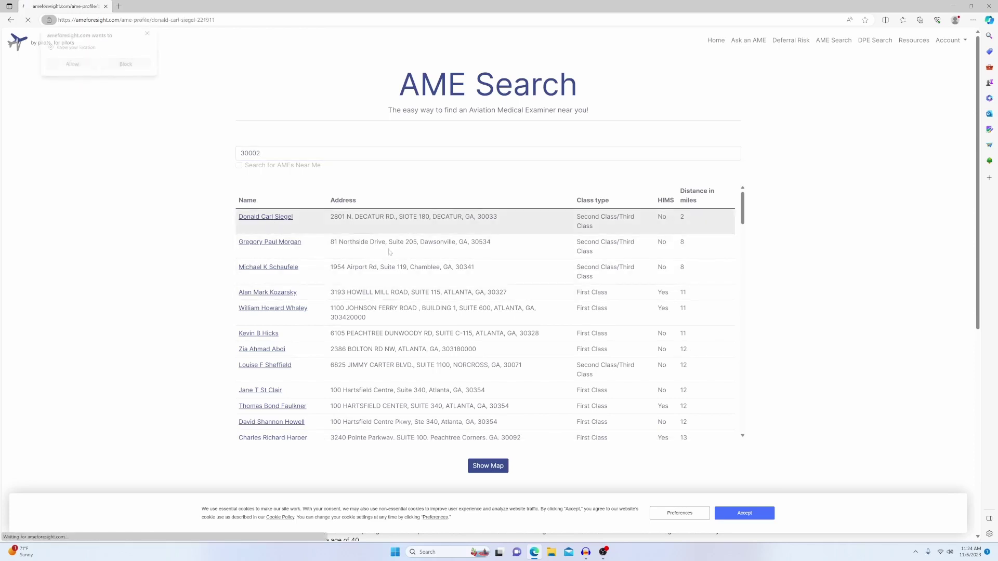